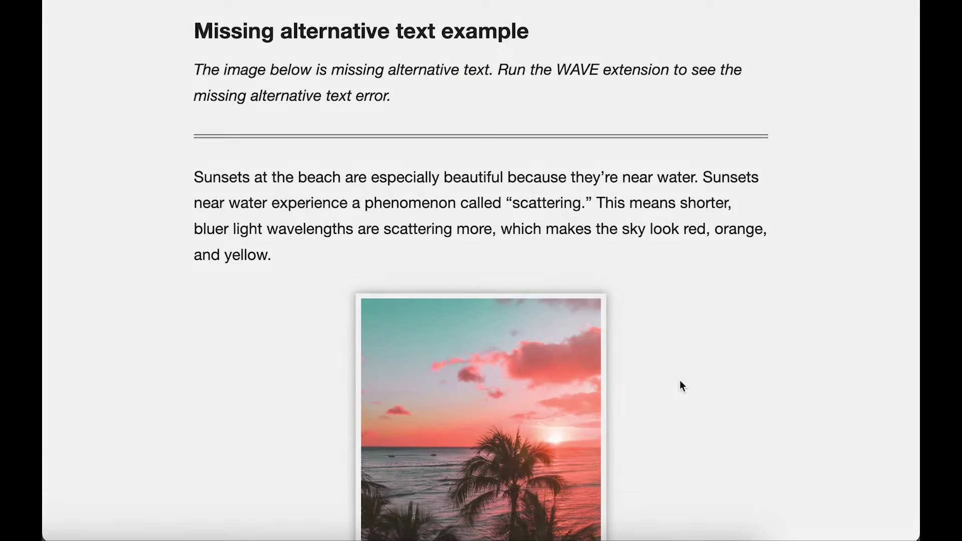
# - Leave full screen and run WAVE on the Pope Tech missing-alt-text page (1 error, 1 alert, 11 features)
pyautogui.scroll(-20, 679, 380)
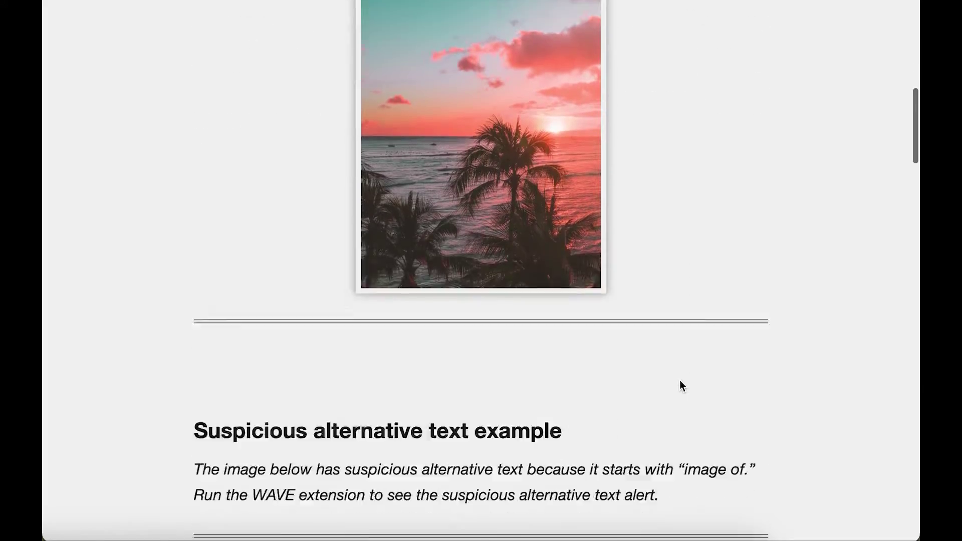
pyautogui.scroll(-5, 679, 379)
pyautogui.scroll(20, 679, 380)
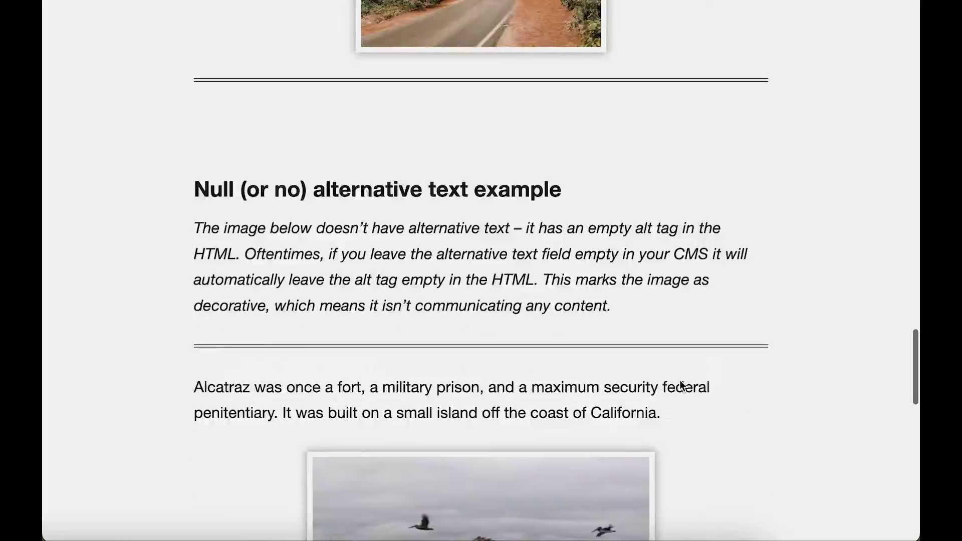
pyautogui.press('super+shift+f')
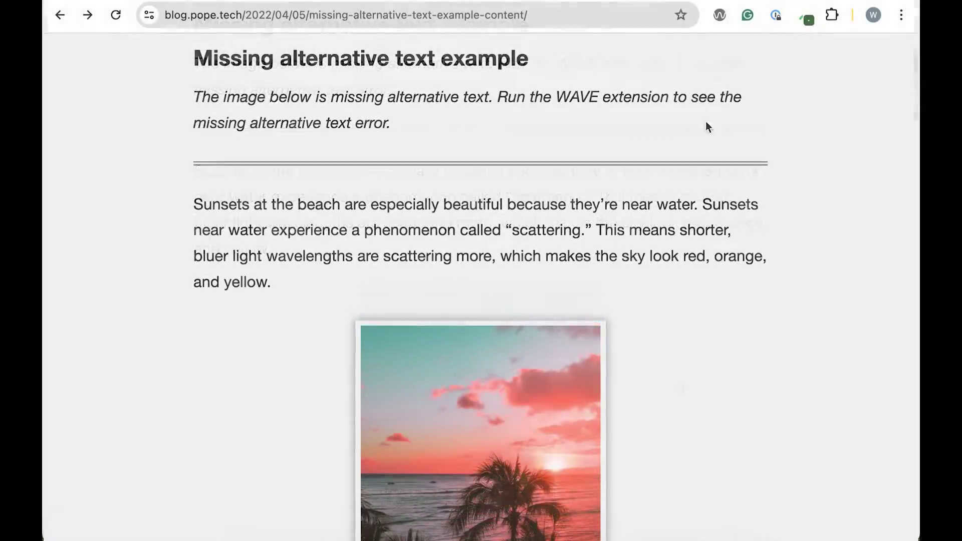
pyautogui.click(719, 16)
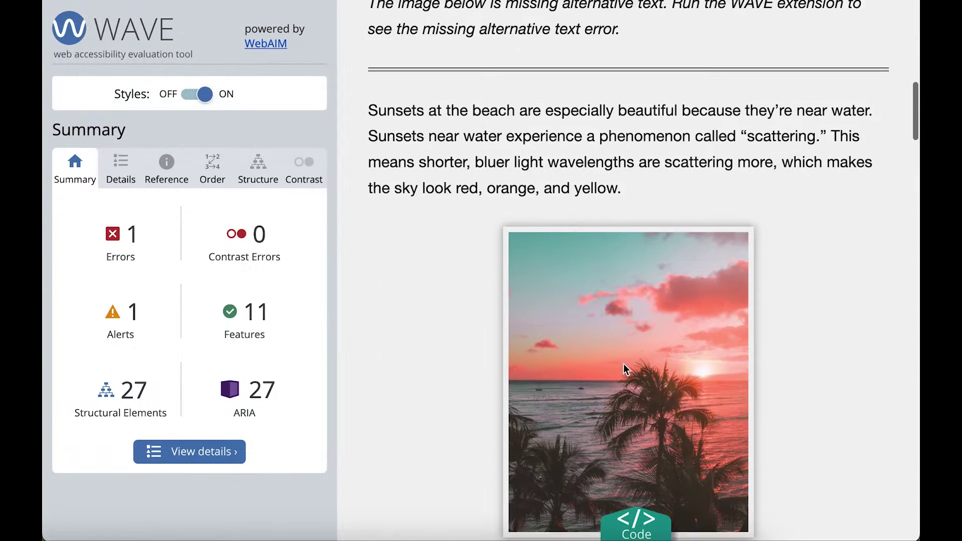
pyautogui.scroll(-5, 623, 364)
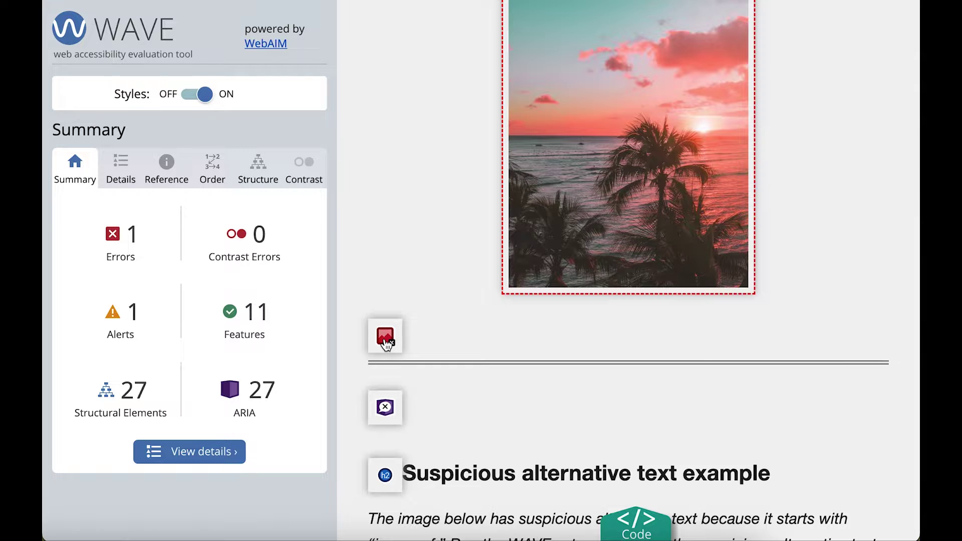
pyautogui.scroll(-15, 386, 344)
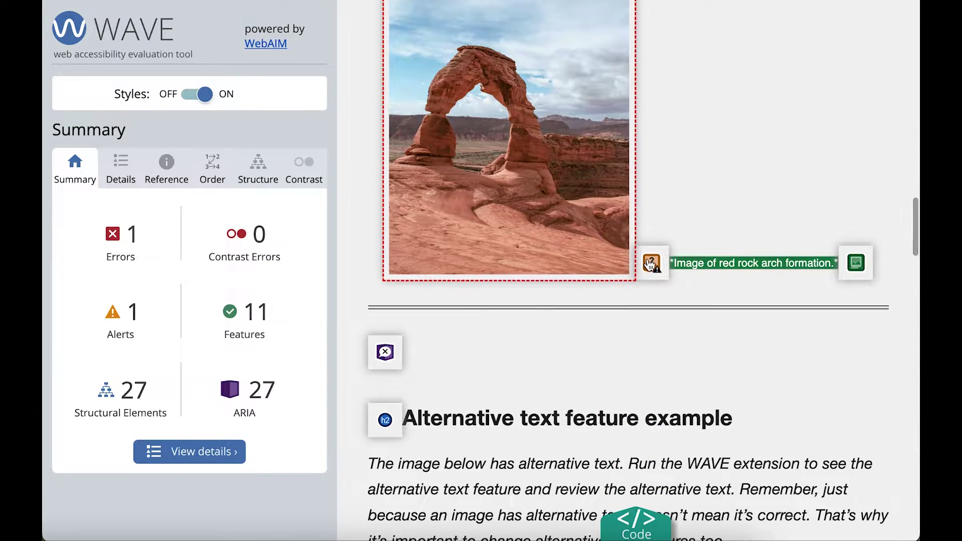
pyautogui.scroll(-14, 651, 271)
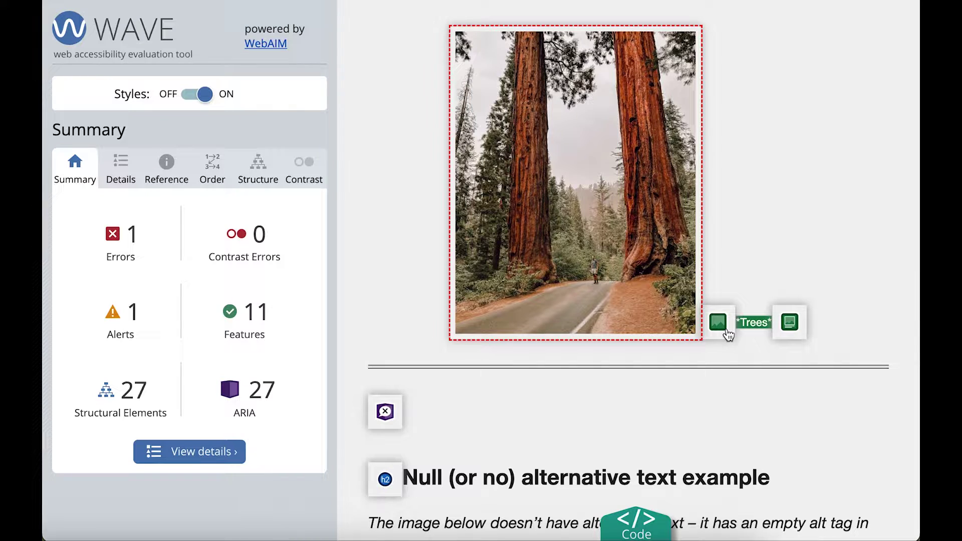
pyautogui.scroll(-17, 728, 335)
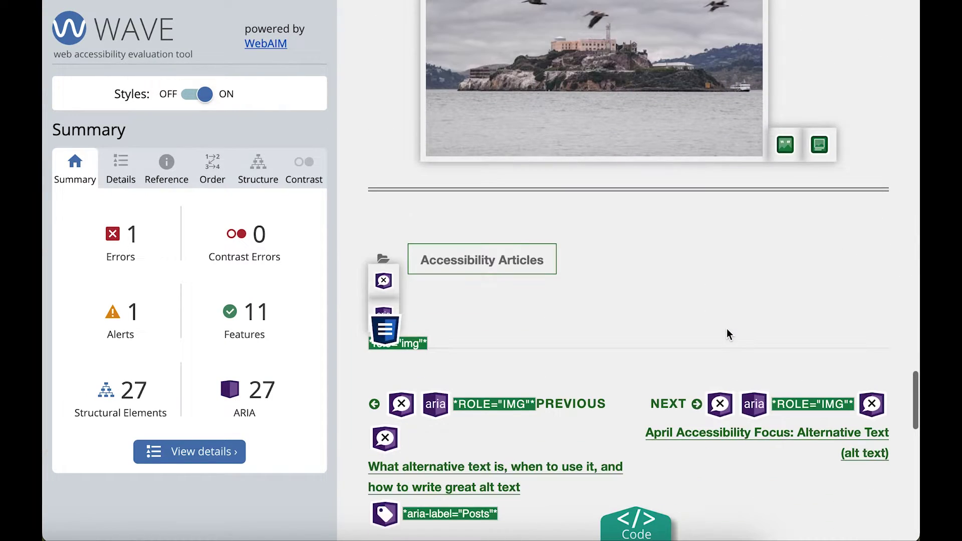
pyautogui.scroll(2, 784, 166)
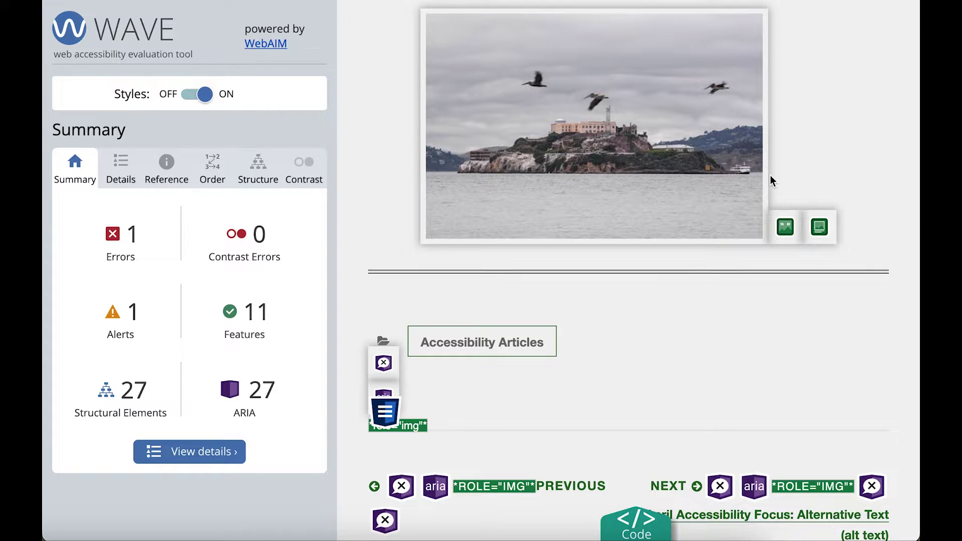
pyautogui.scroll(15, 770, 178)
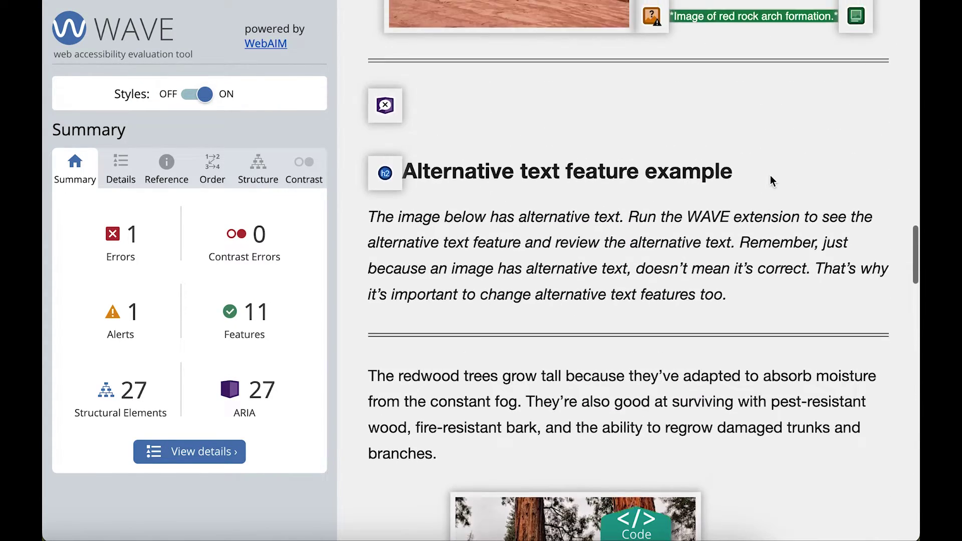
pyautogui.scroll(20, 770, 176)
pyautogui.scroll(-10, 770, 178)
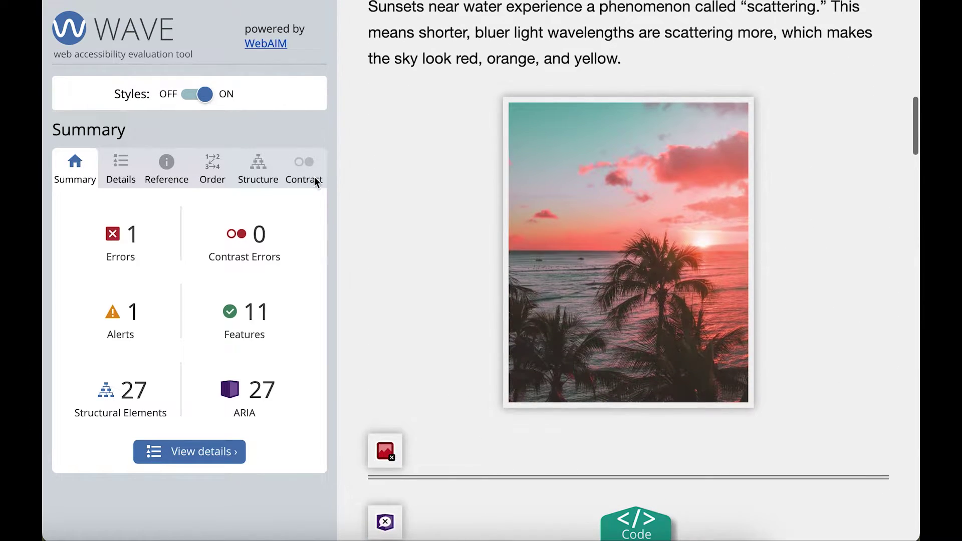
# - In Details, hide Figure, Form label, Skip link, Skip link target, Language, Structural Elements and ARIA
pyautogui.click(123, 168)
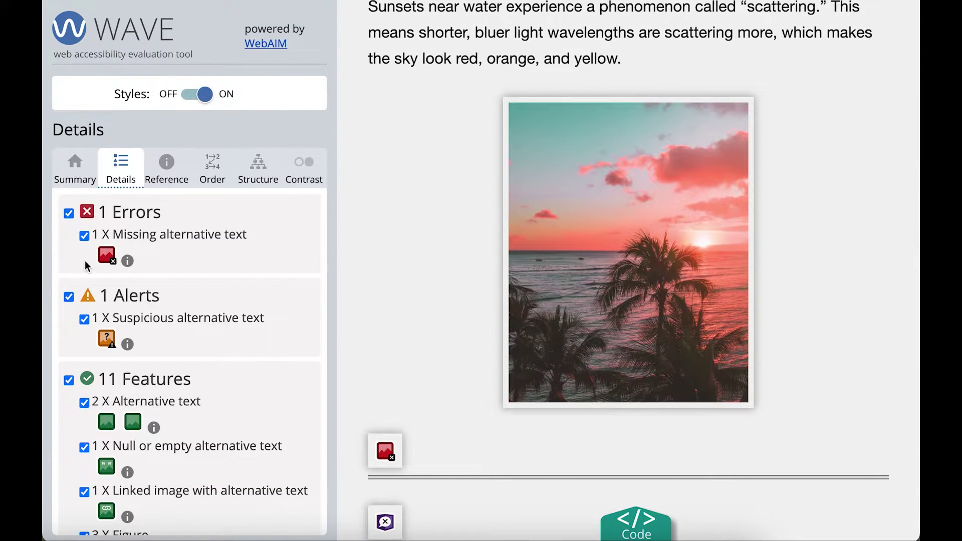
pyautogui.scroll(-5, 88, 360)
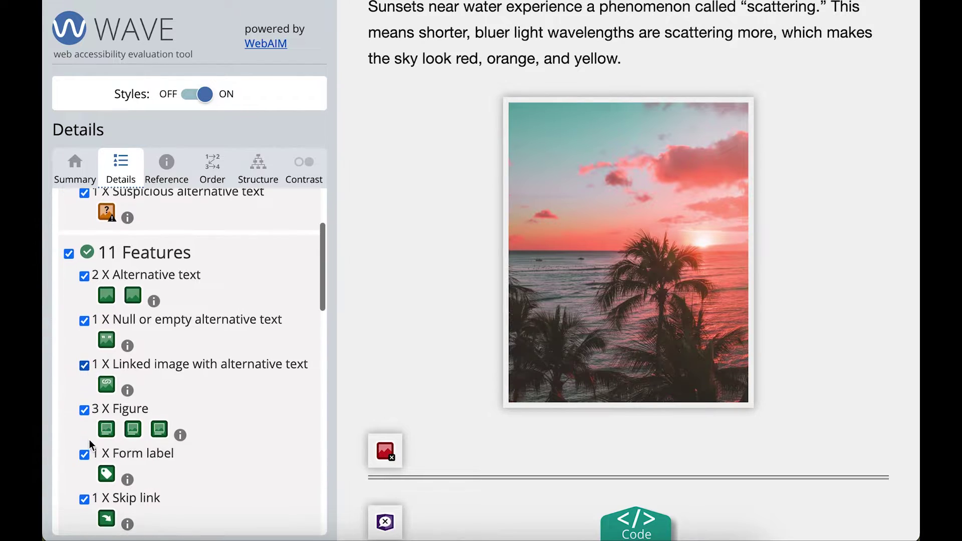
pyautogui.click(84, 399)
pyautogui.click(84, 416)
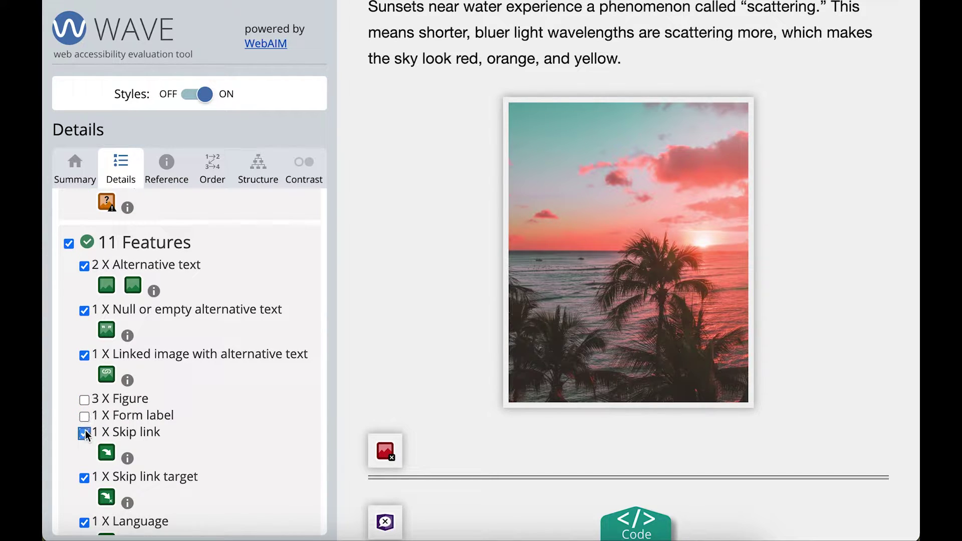
pyautogui.click(84, 432)
pyautogui.click(84, 448)
pyautogui.click(84, 463)
pyautogui.click(68, 497)
pyautogui.scroll(-3, 68, 501)
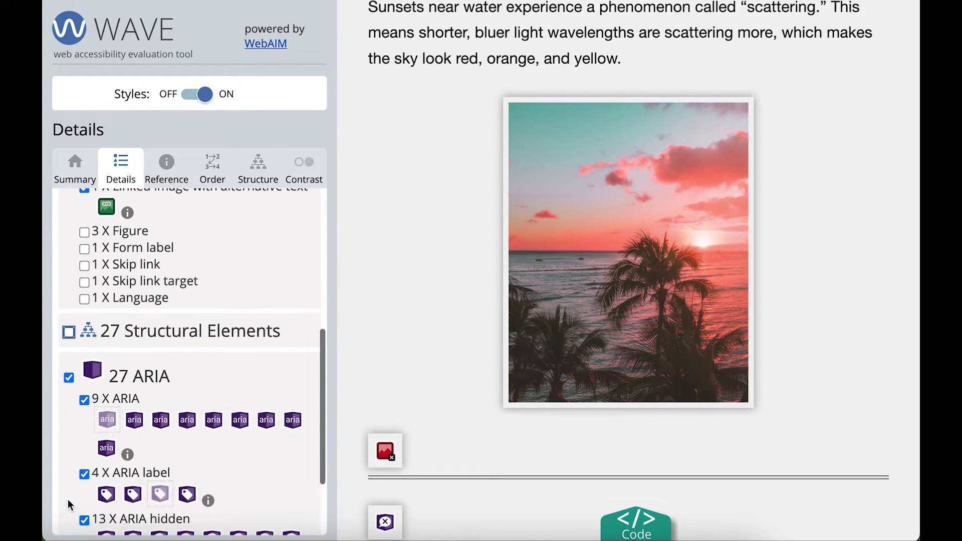
pyautogui.click(69, 377)
pyautogui.scroll(5, 130, 235)
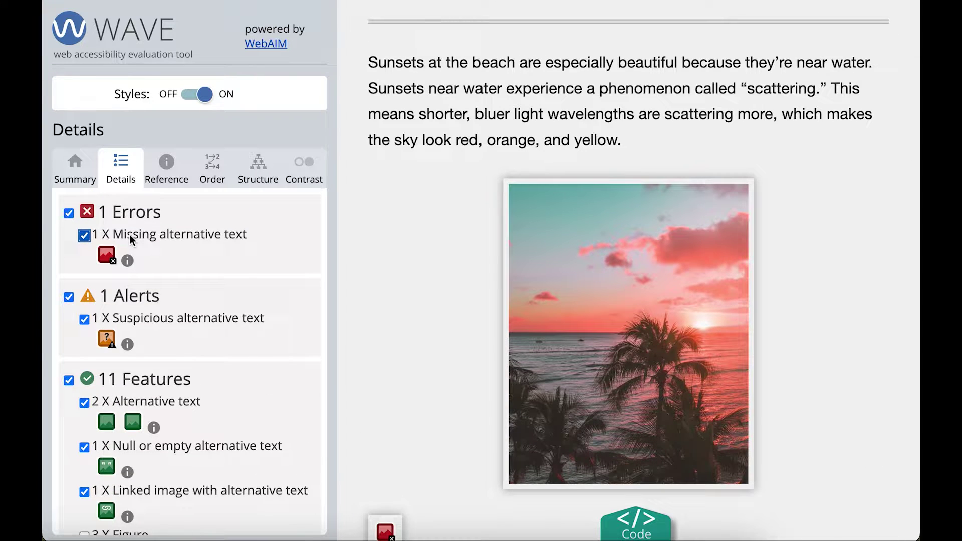
# - Trace the Missing alternative text error to the sunset image
pyautogui.click(111, 256)
pyautogui.moveTo(113, 235); pyautogui.dragTo(249, 242)
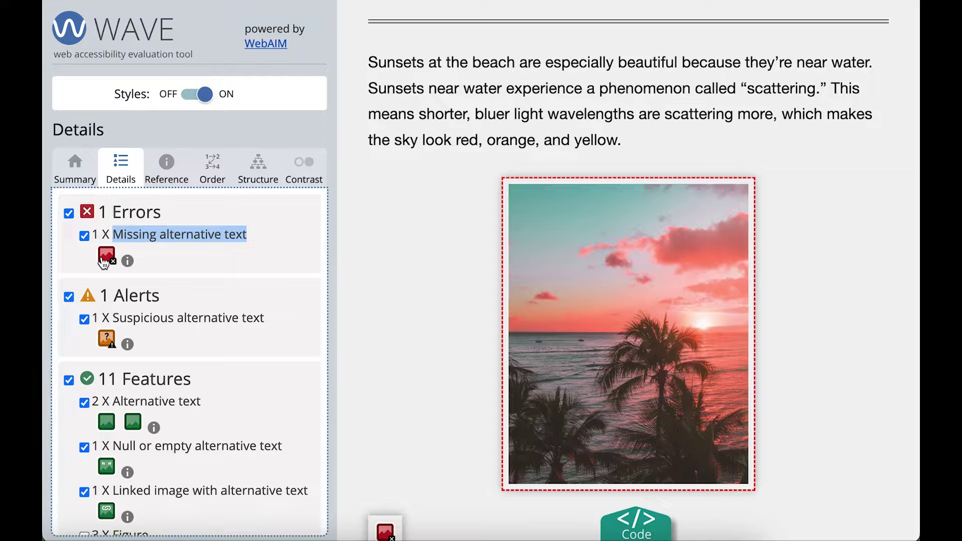
pyautogui.scroll(-9, 421, 98)
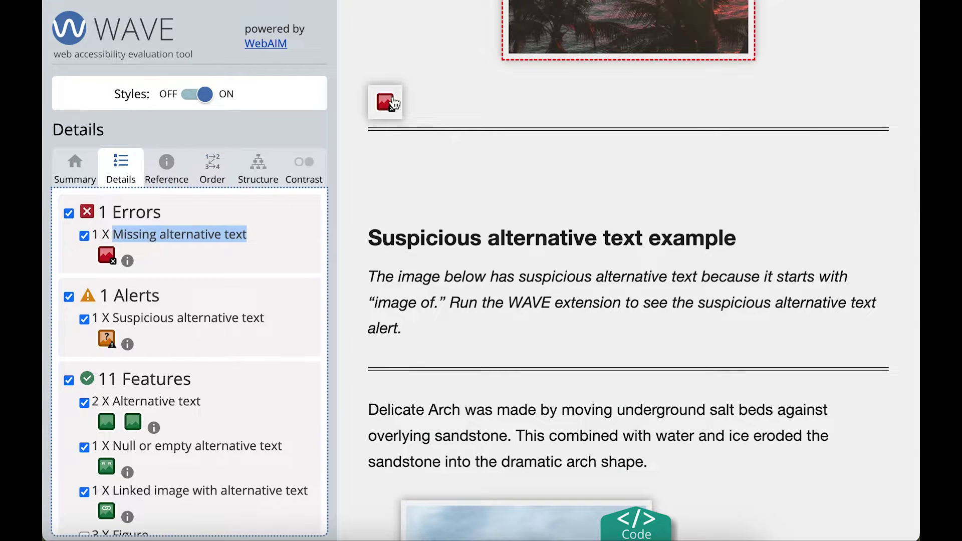
pyautogui.scroll(4, 393, 101)
pyautogui.moveTo(383, 295)
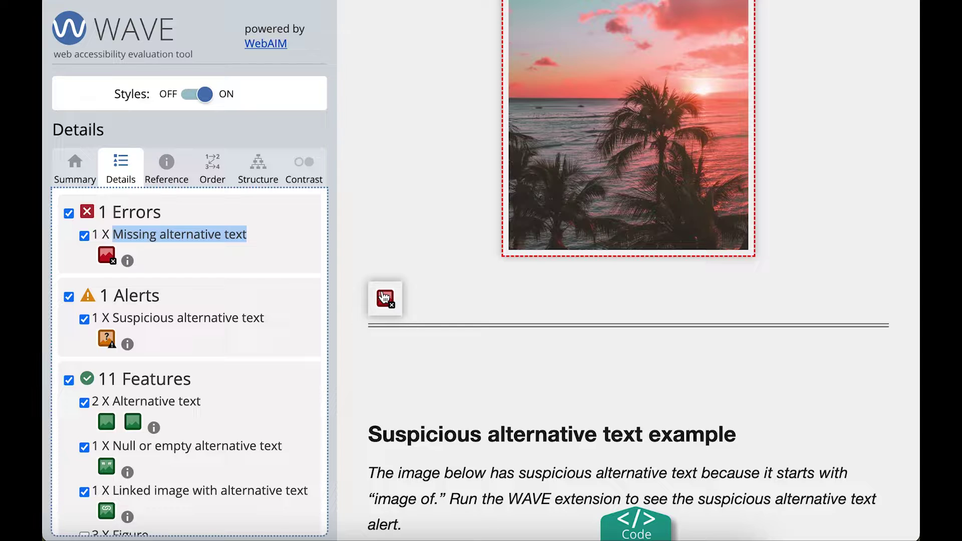
pyautogui.scroll(5, 383, 296)
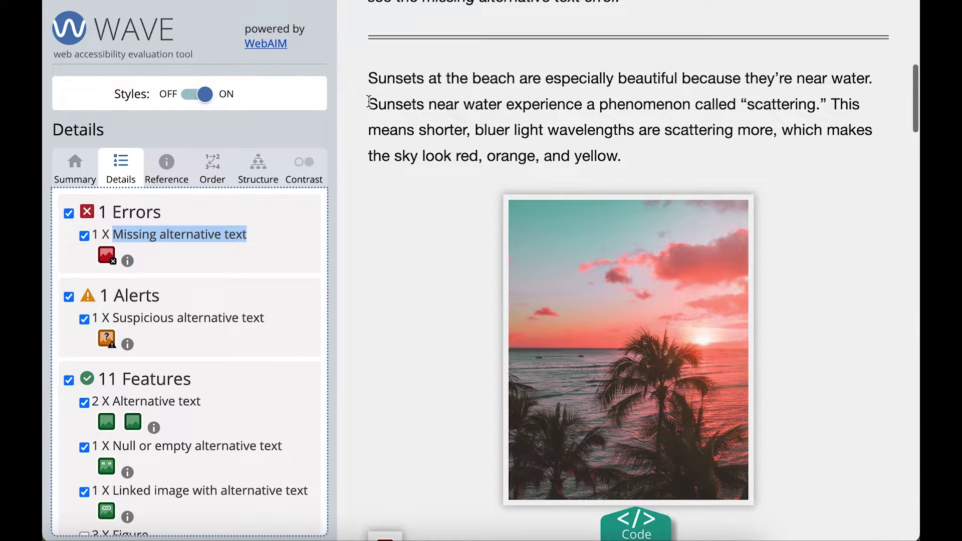
pyautogui.moveTo(370, 78); pyautogui.dragTo(666, 159)
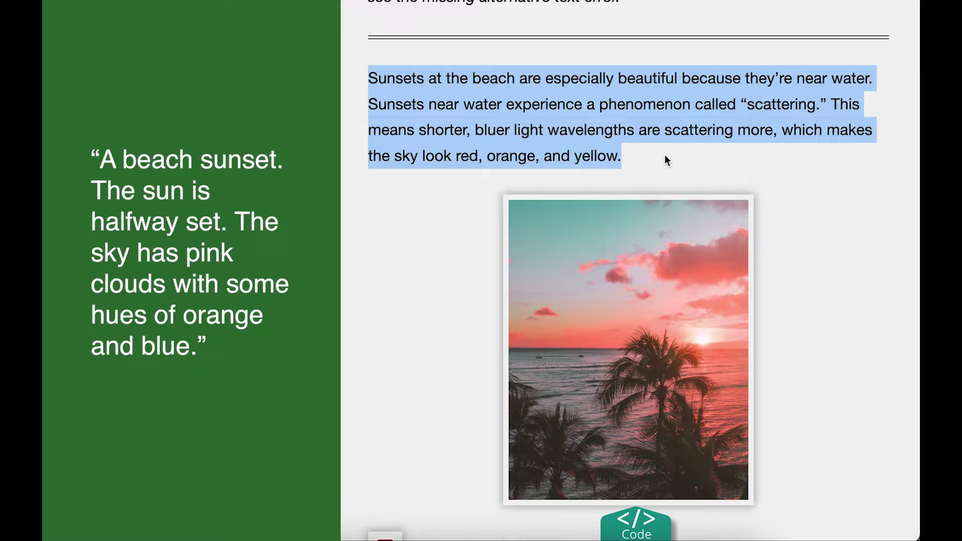
pyautogui.click(664, 155)
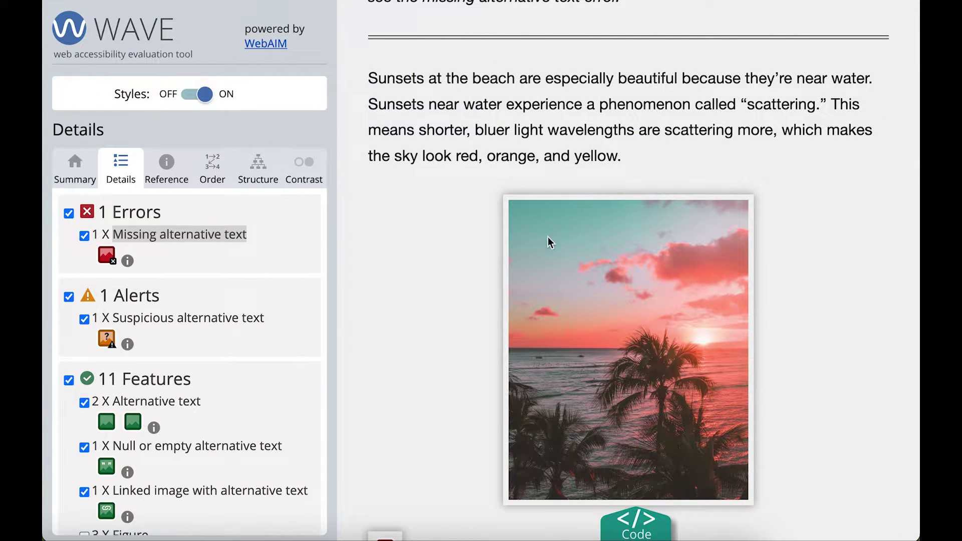
# - Select the Suspicious alternative text alert to jump to the flagged red rock arch image
pyautogui.scroll(-3, 302, 287)
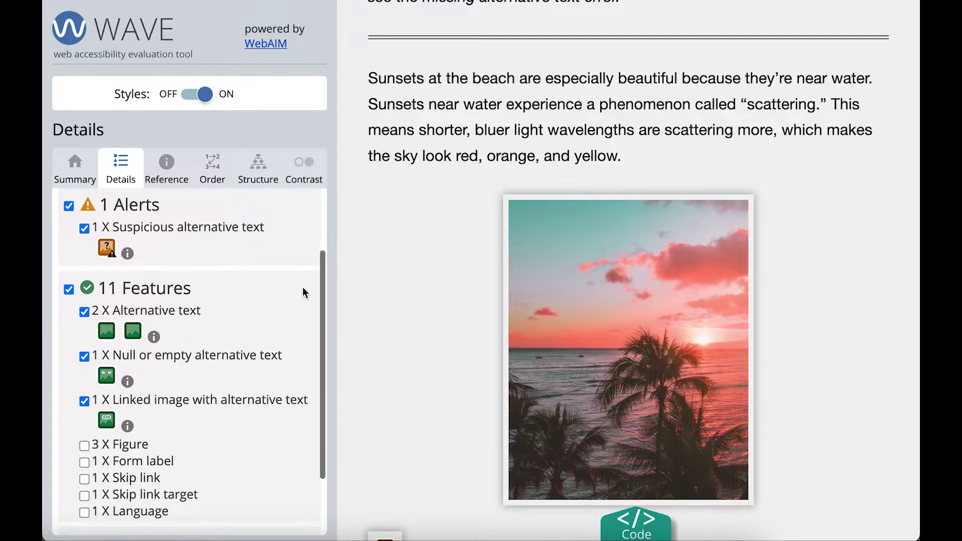
pyautogui.moveTo(113, 226); pyautogui.dragTo(276, 228)
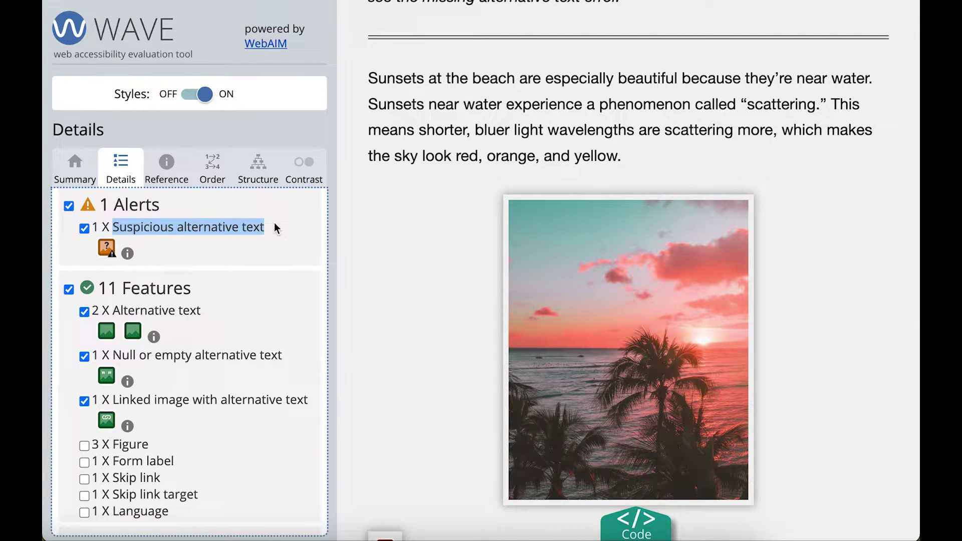
pyautogui.click(107, 247)
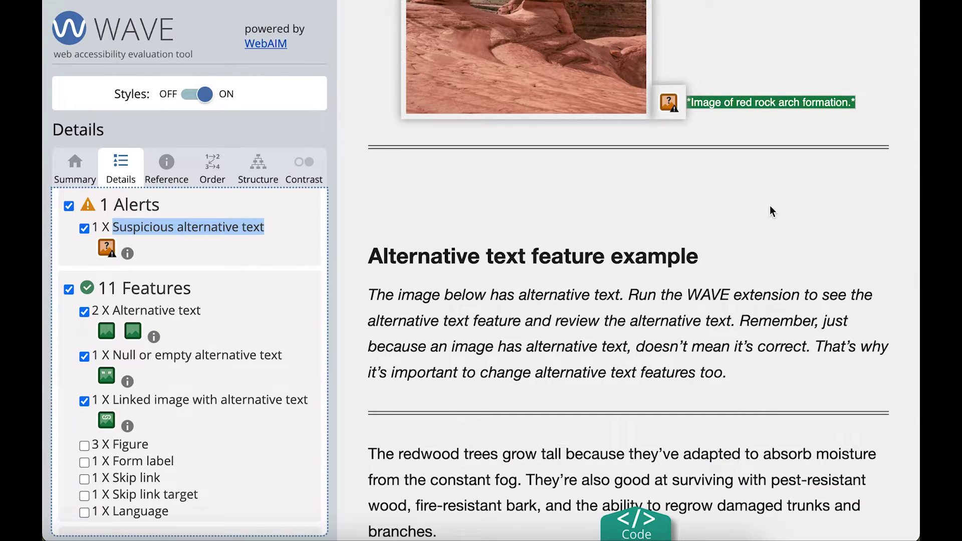
# - Highlight the arch image's alt text, 'Image of red rock arch formation.'
pyautogui.scroll(5, 769, 205)
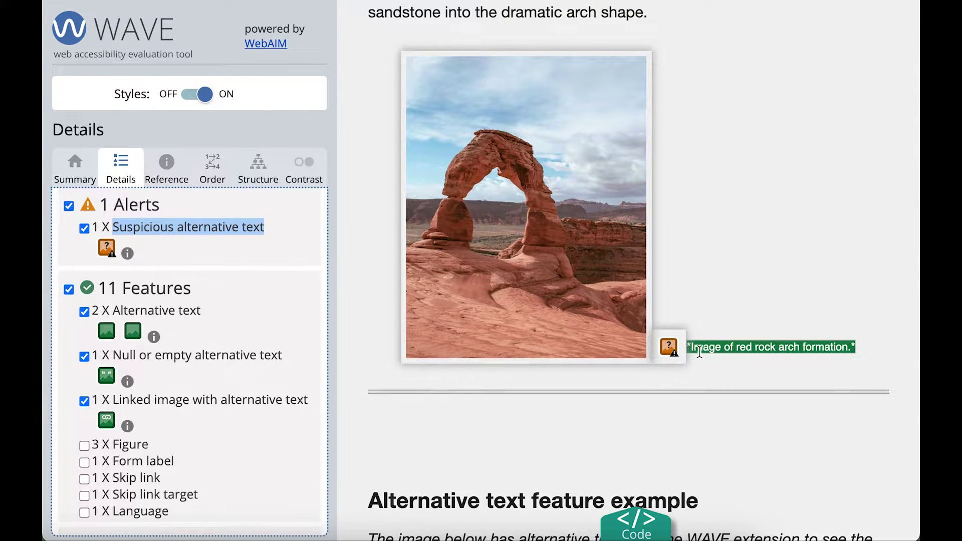
pyautogui.moveTo(688, 348); pyautogui.dragTo(854, 348)
pyautogui.click(761, 348)
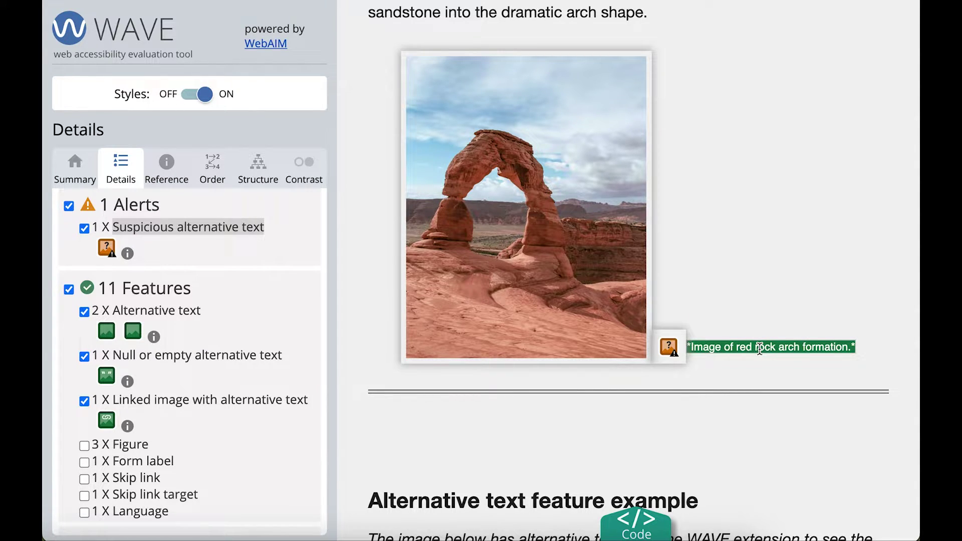
pyautogui.moveTo(732, 348); pyautogui.dragTo(691, 352)
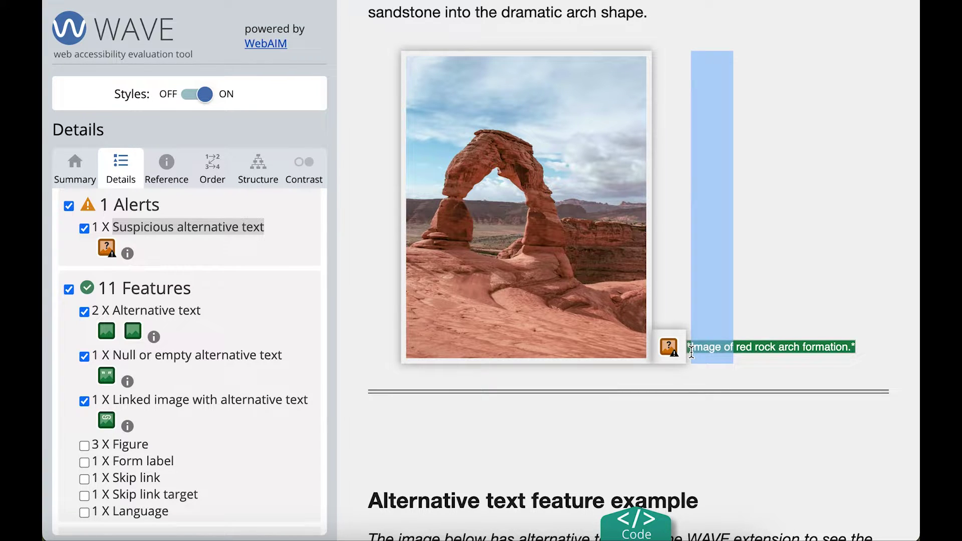
pyautogui.click(735, 365)
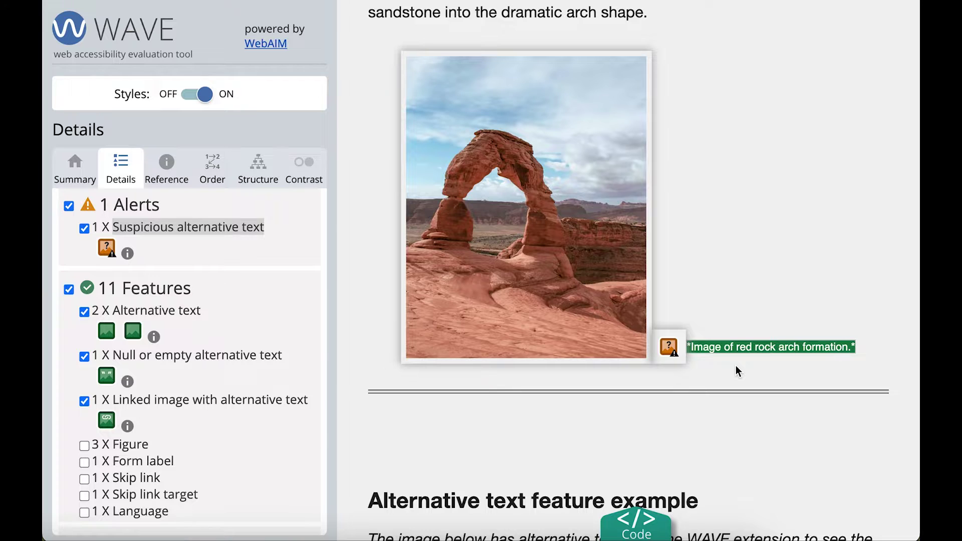
pyautogui.scroll(3, 735, 365)
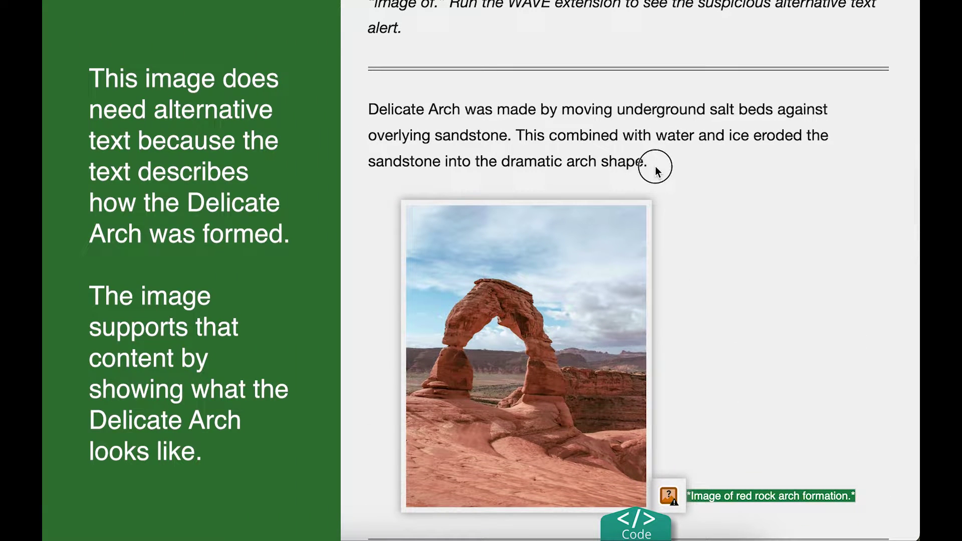
pyautogui.moveTo(650, 168); pyautogui.dragTo(368, 108)
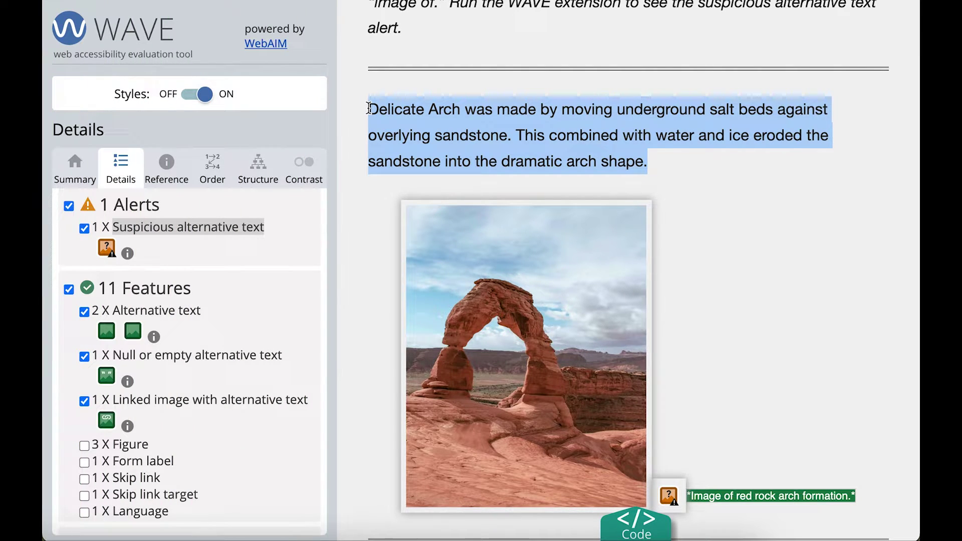
pyautogui.click(488, 133)
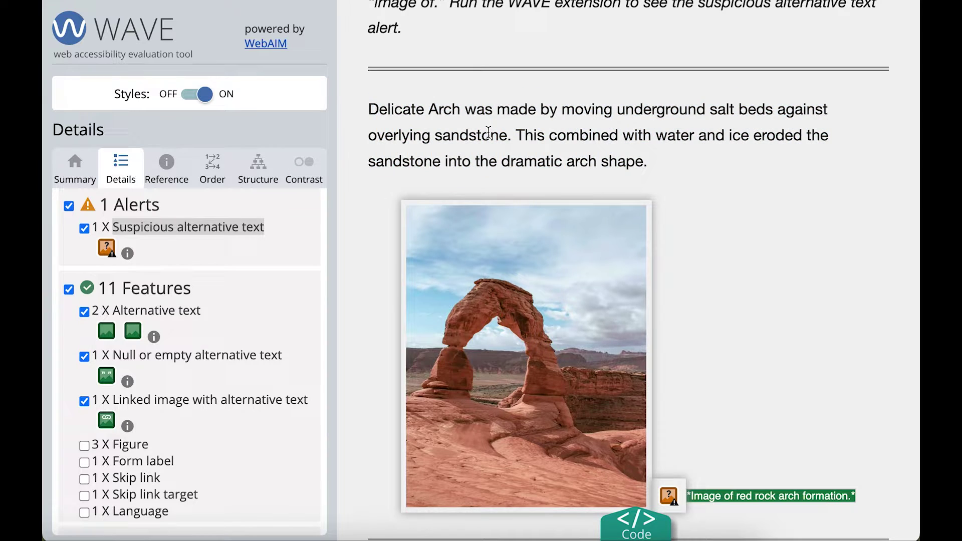
pyautogui.scroll(-3, 188, 411)
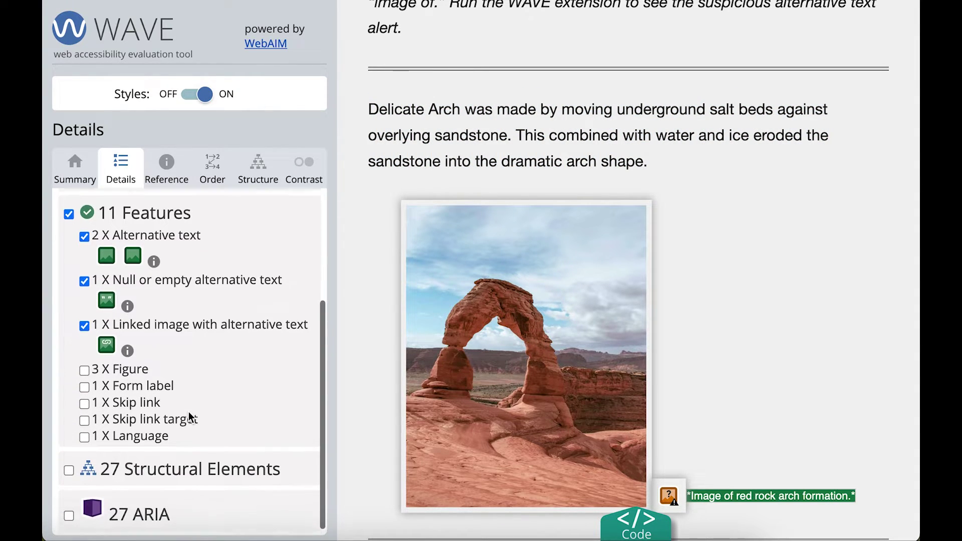
pyautogui.moveTo(116, 229); pyautogui.dragTo(209, 231)
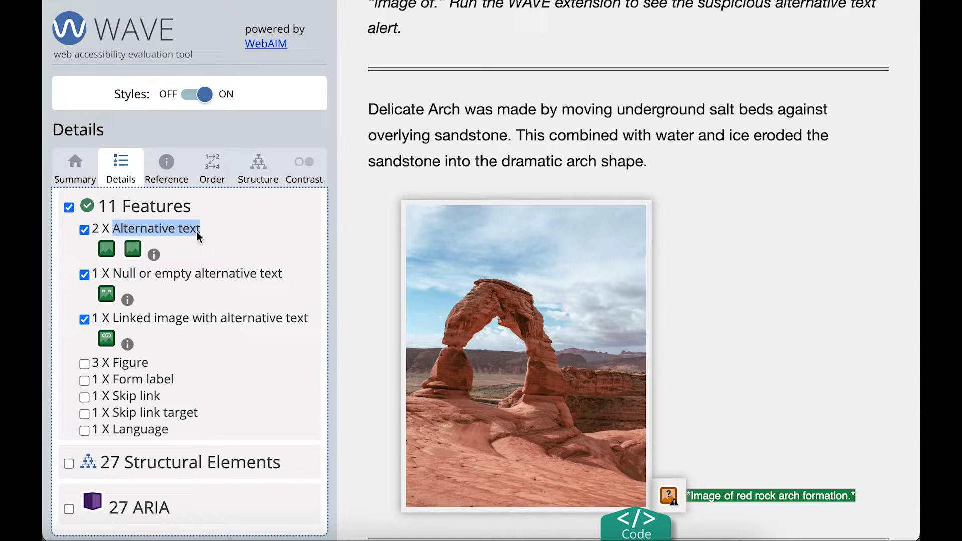
# - Jump to the first Alternative text feature, the redwood image with alt text 'Trees'
pyautogui.click(106, 249)
pyautogui.scroll(2, 630, 209)
pyautogui.scroll(2, 630, 210)
pyautogui.click(774, 323)
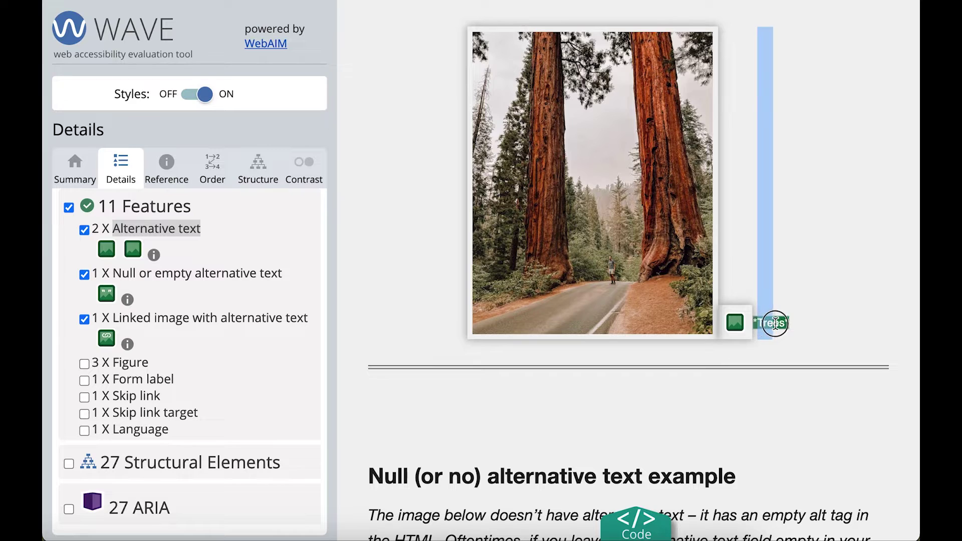
pyautogui.click(786, 324)
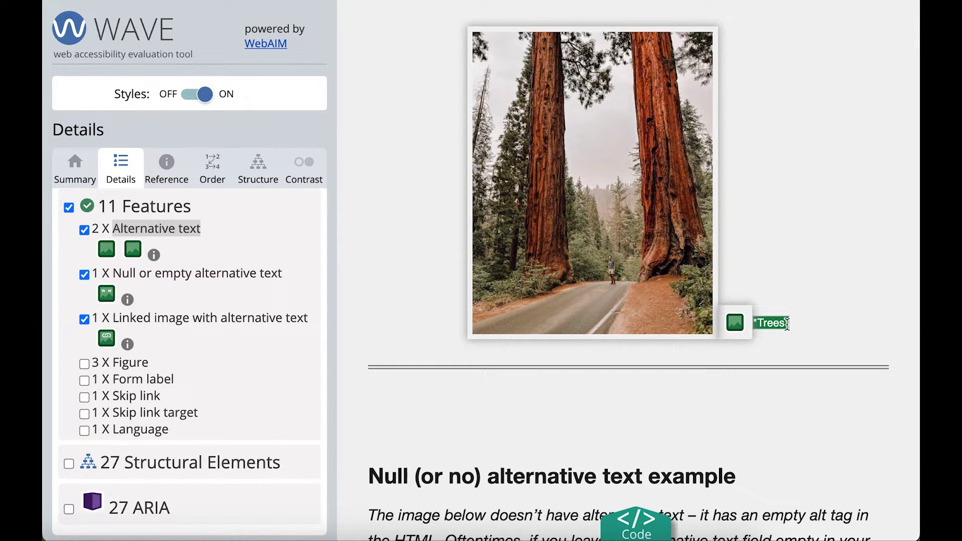
# - Highlight the redwood trees paragraph to compare it with the 'Trees' alt text
pyautogui.scroll(3, 786, 324)
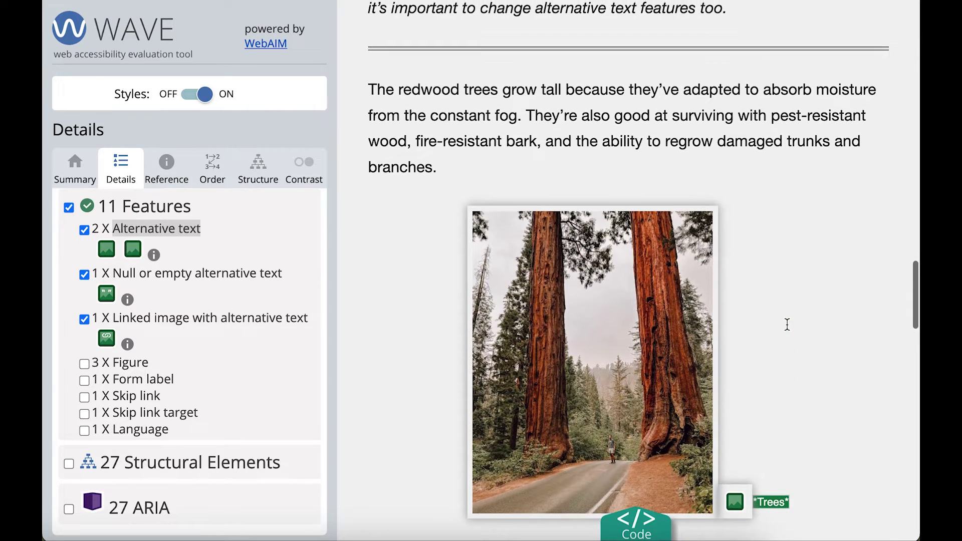
pyautogui.moveTo(444, 170); pyautogui.dragTo(361, 94)
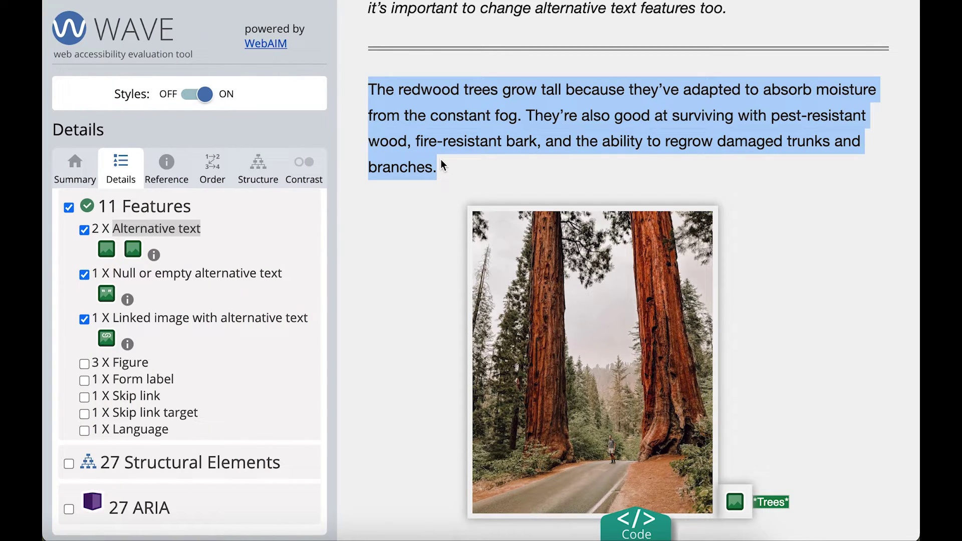
pyautogui.click(441, 162)
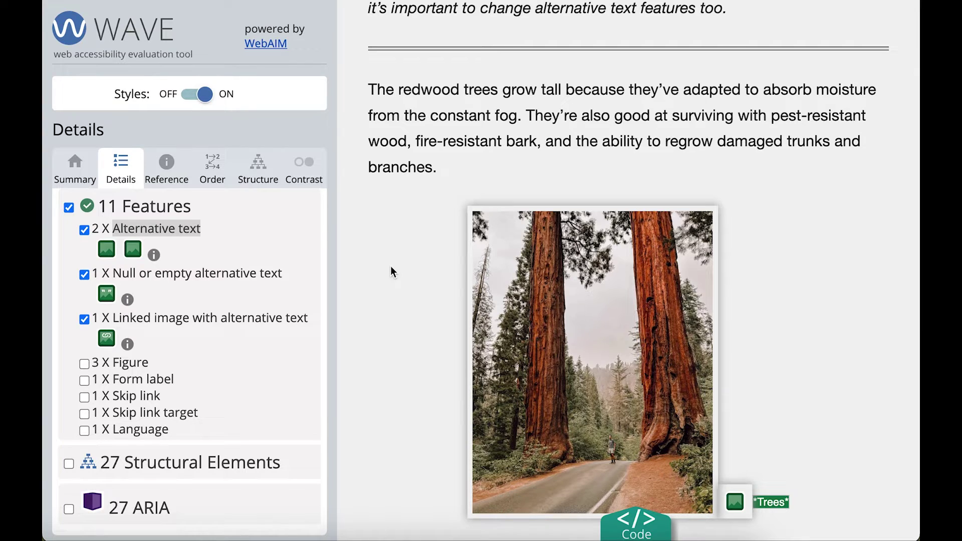
# - Jump to the Alcatraz island image and show its null alt text popup
pyautogui.press('Return')
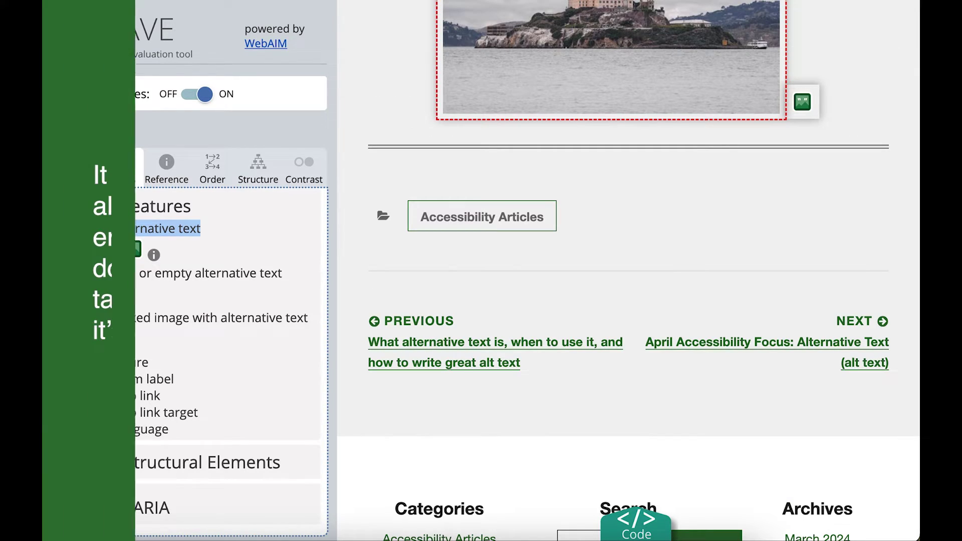
pyautogui.scroll(5, 645, 261)
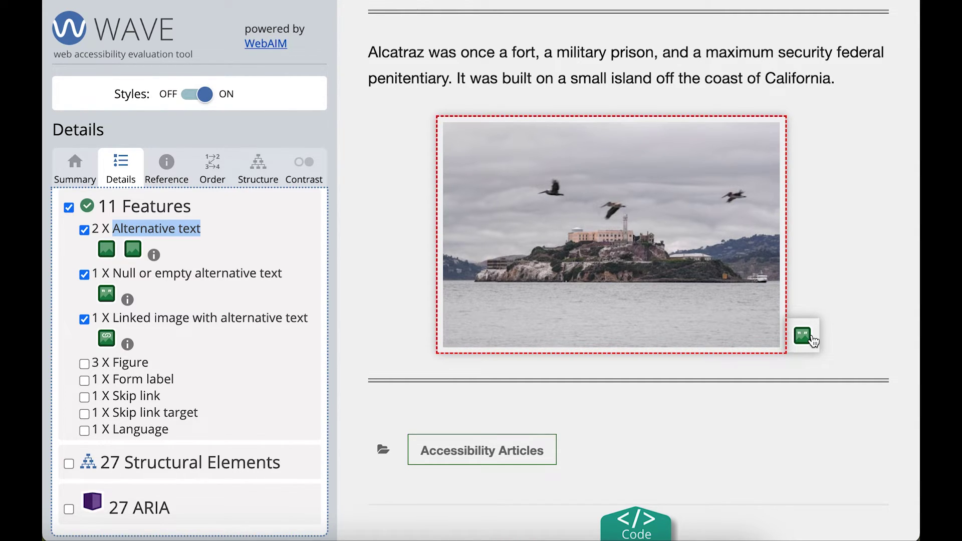
pyautogui.click(810, 338)
# - Open the null alt text reference and highlight What It Means, Why It Matters, How to Fix It
pyautogui.click(671, 285)
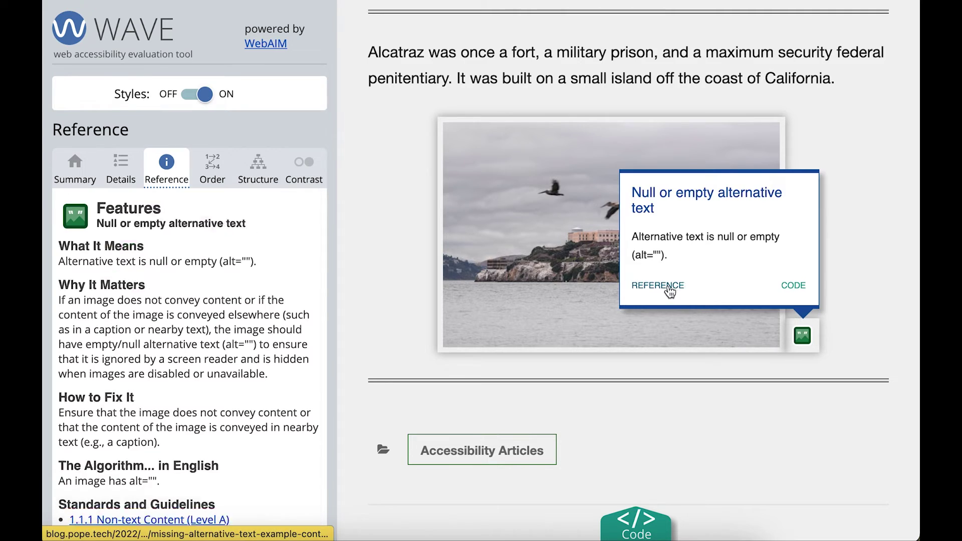
pyautogui.moveTo(149, 256); pyautogui.dragTo(59, 254)
pyautogui.moveTo(150, 296); pyautogui.dragTo(59, 296)
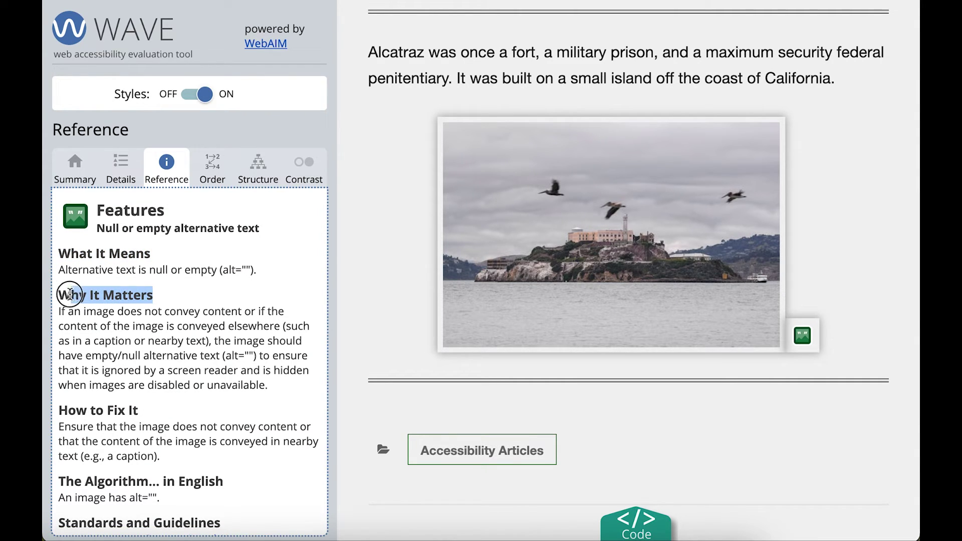
pyautogui.moveTo(137, 410); pyautogui.dragTo(59, 411)
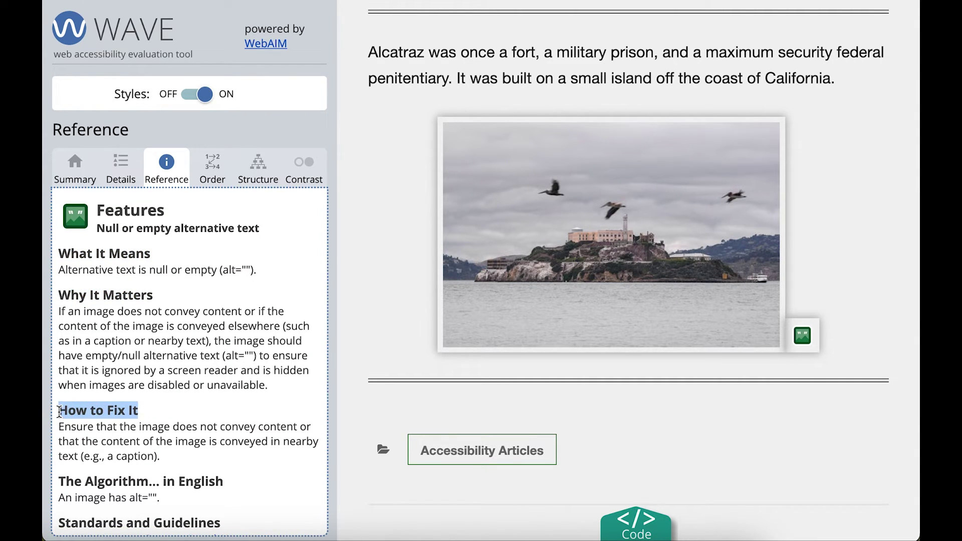
pyautogui.click(140, 410)
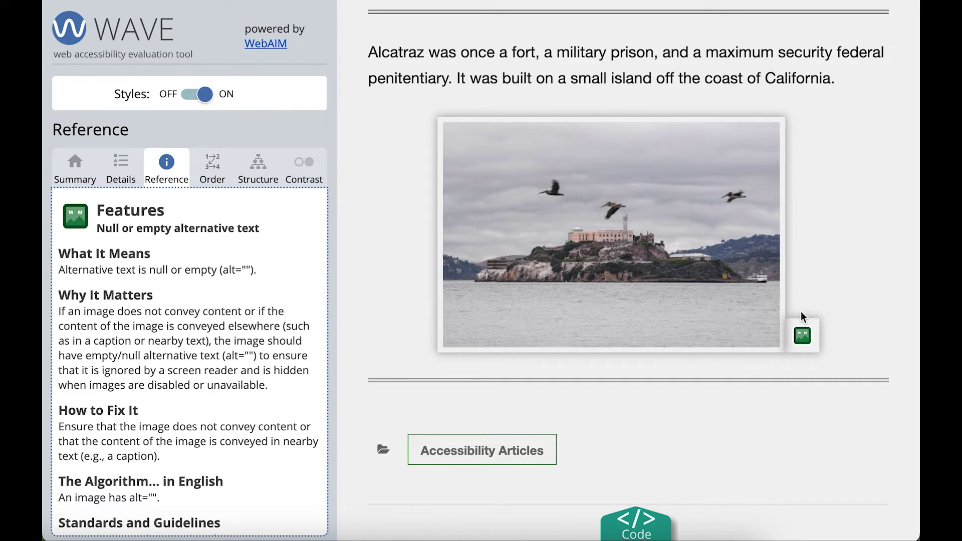
# - Highlight 'small island' in the Alcatraz paragraph
pyautogui.click(804, 289)
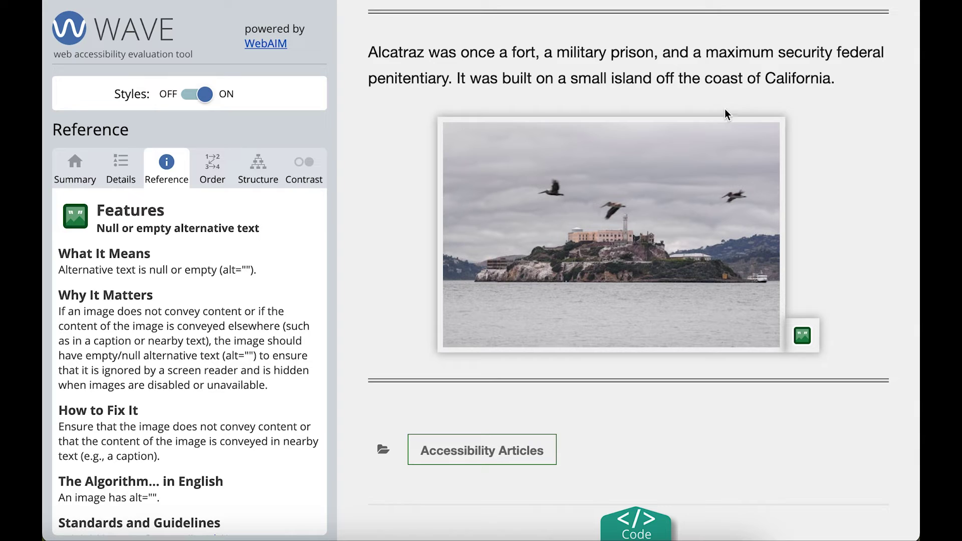
pyautogui.moveTo(836, 79); pyautogui.dragTo(354, 53)
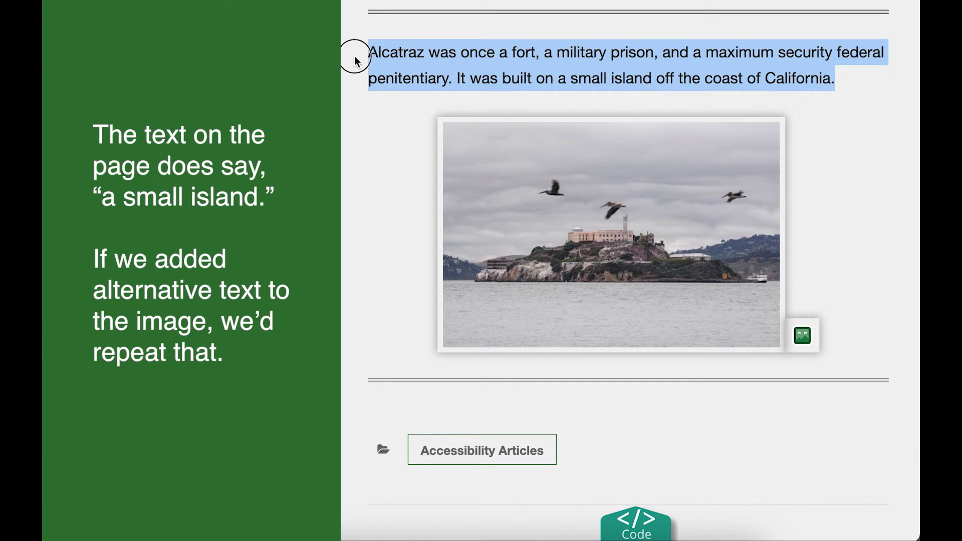
pyautogui.click(573, 84)
pyautogui.moveTo(571, 80); pyautogui.dragTo(652, 80)
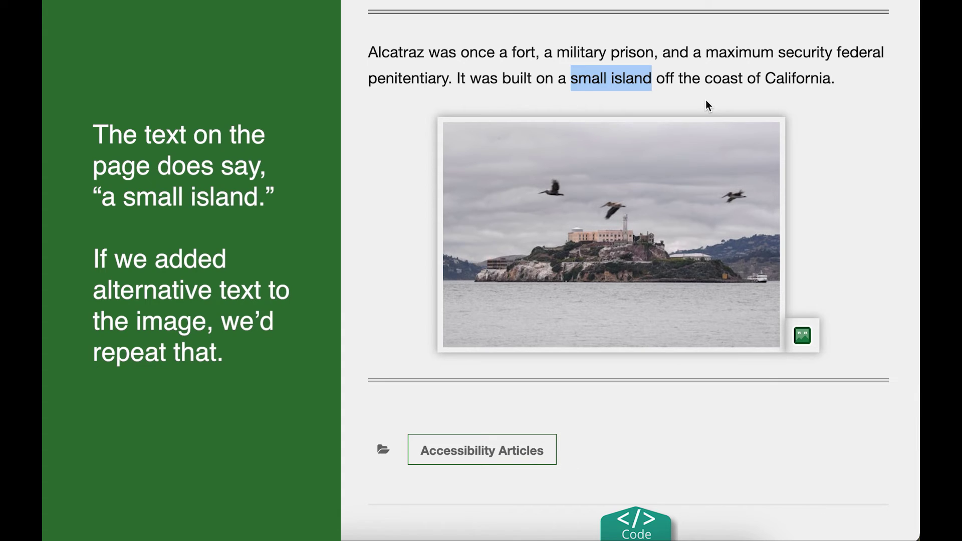